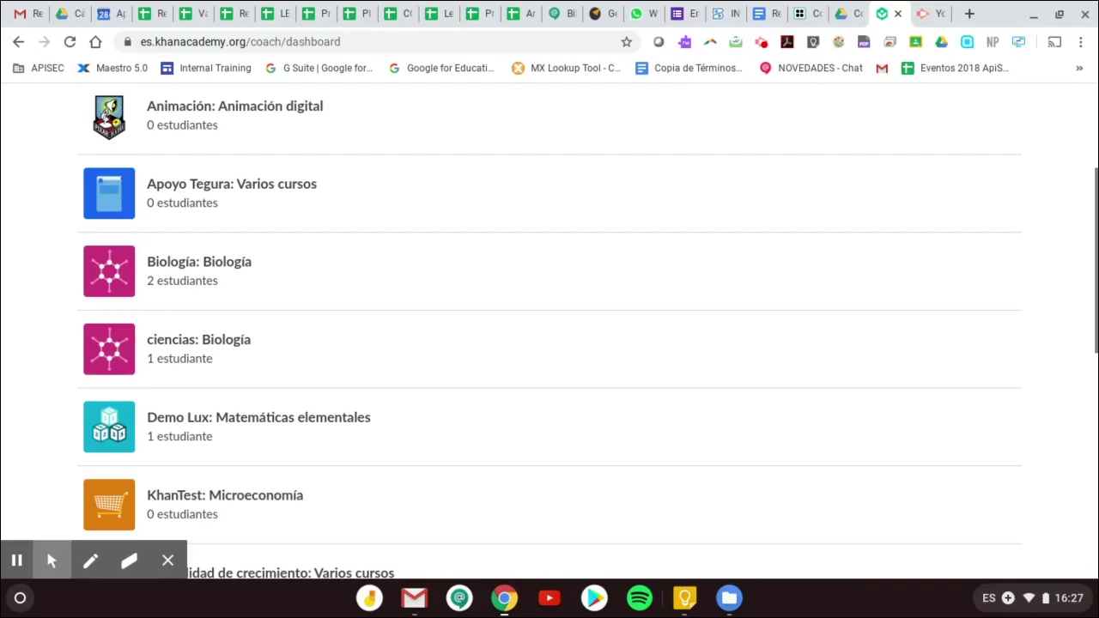
Step: Open the class "mentalidad de crecimiento: Varios cursos" and go to its page for assigning content
scroll(550, 332, "down", 3)
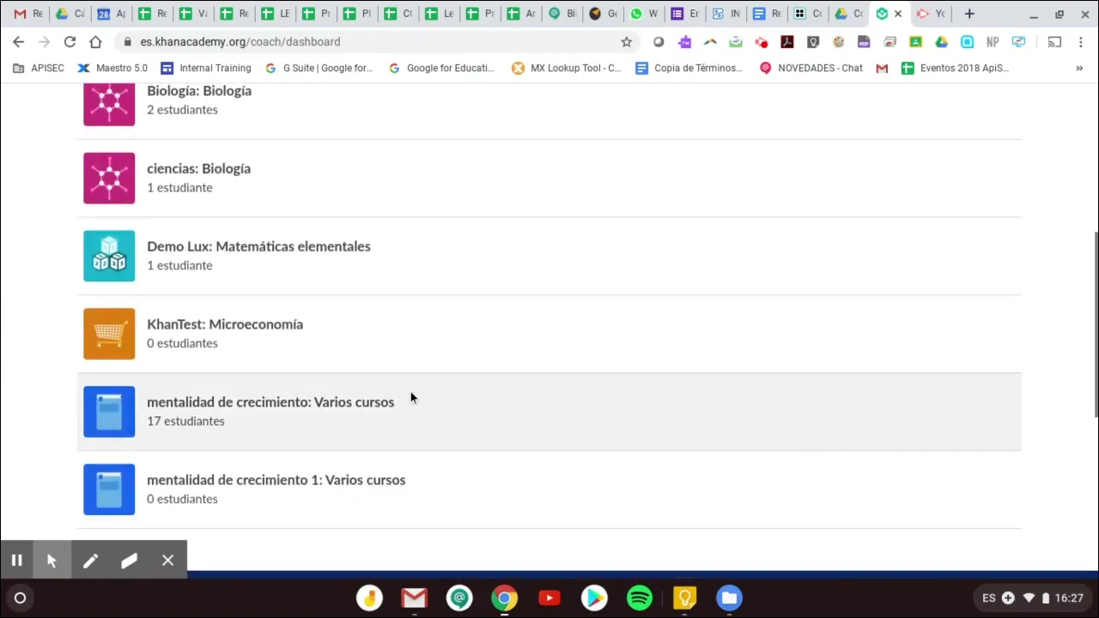
left_click(345, 403)
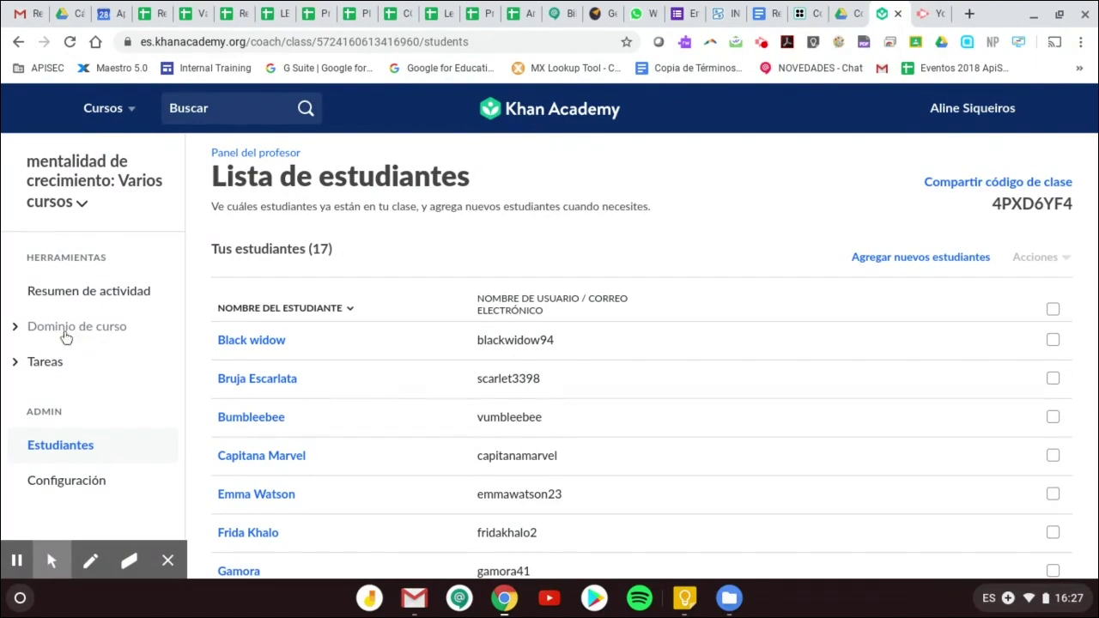
left_click(17, 366)
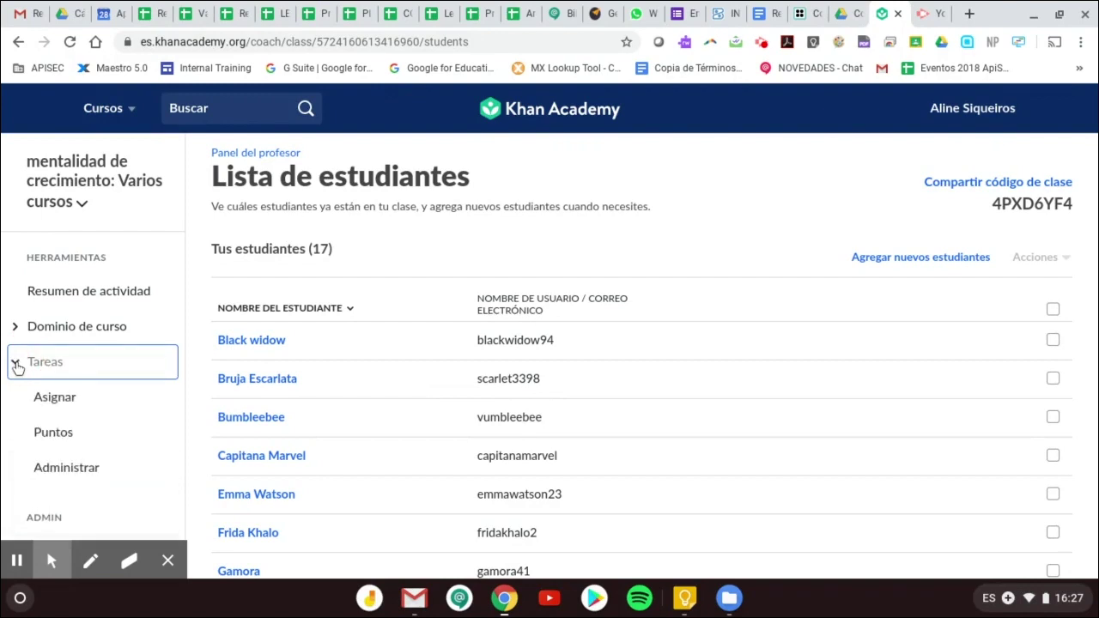
left_click(48, 400)
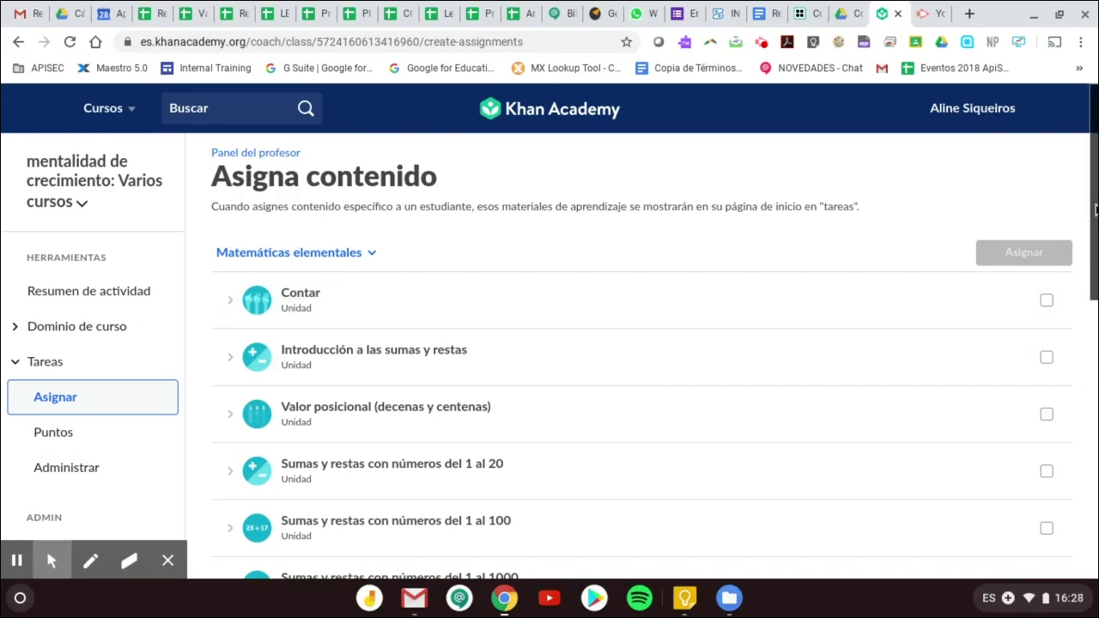
Step: Select the Contar unit and the lesson Sumas del 1 al 20 from Matemáticas elementales for assignment
left_click_drag(1092, 206, 1092, 252)
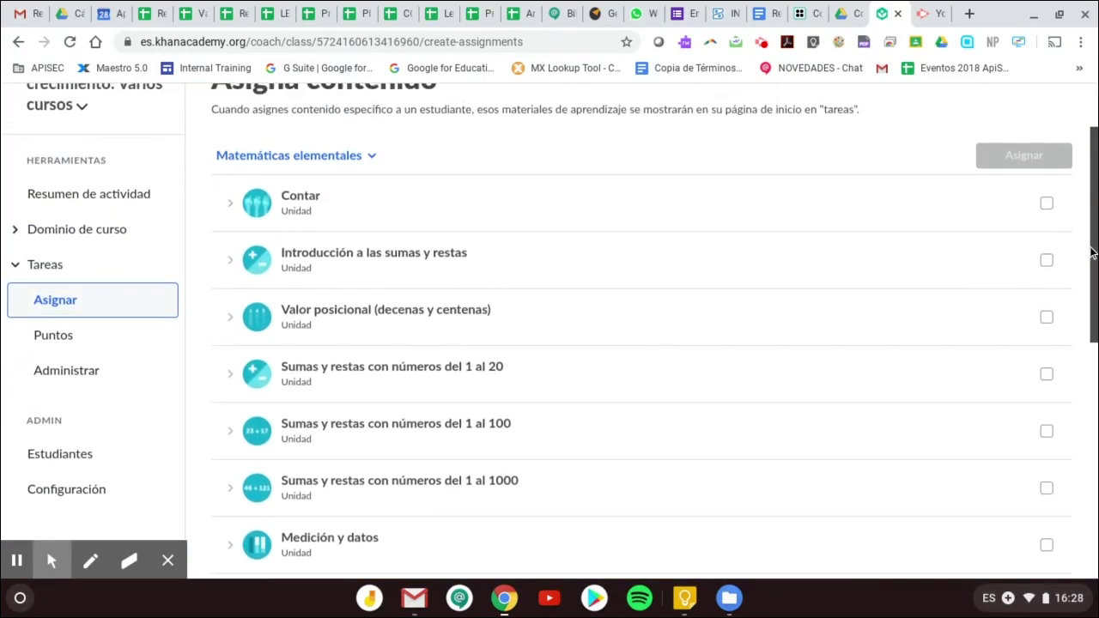
left_click(1047, 205)
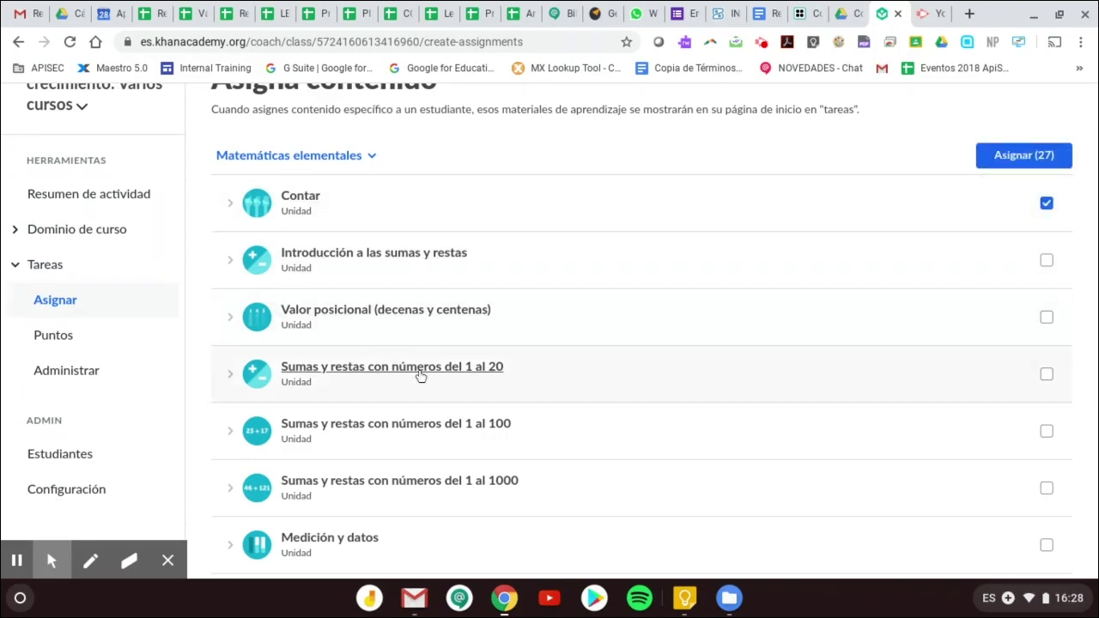
left_click(233, 377)
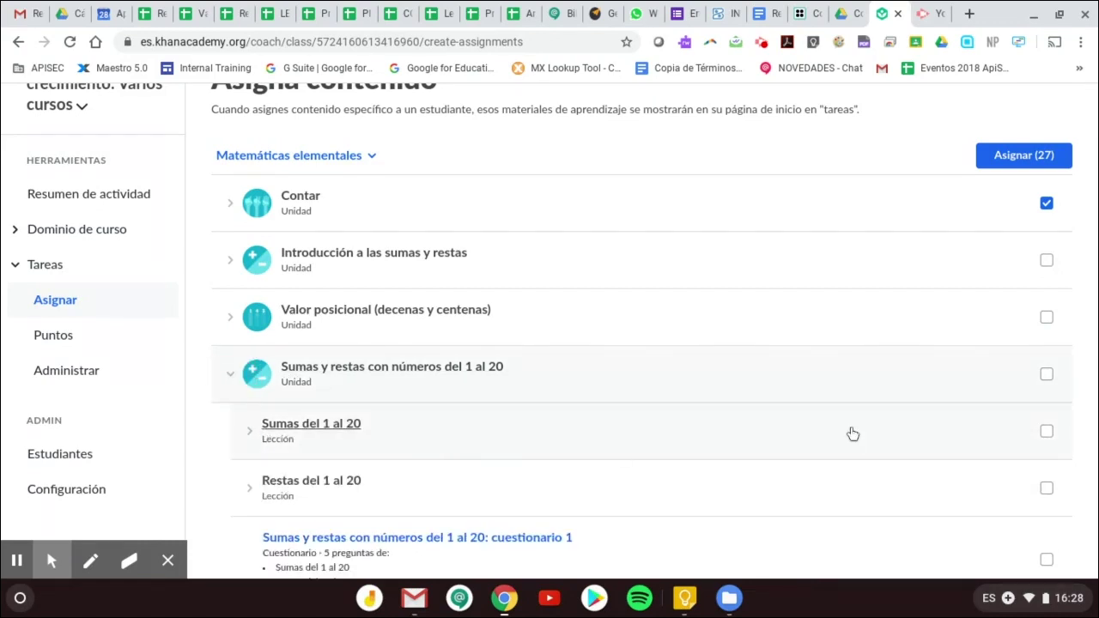
left_click(1046, 430)
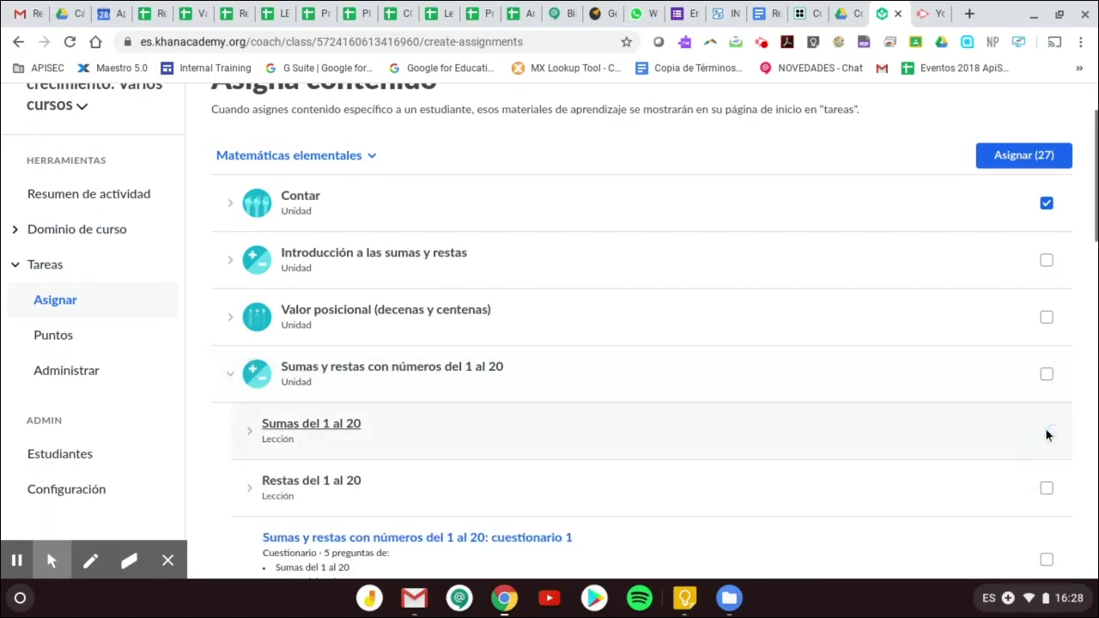
Step: Add the lesson Sumar 1s y 10s from the unit Sumas y restas con números del 1 al 100 to the selection
left_click_drag(1090, 232, 1092, 369)
scroll(241, 400, "down", 3)
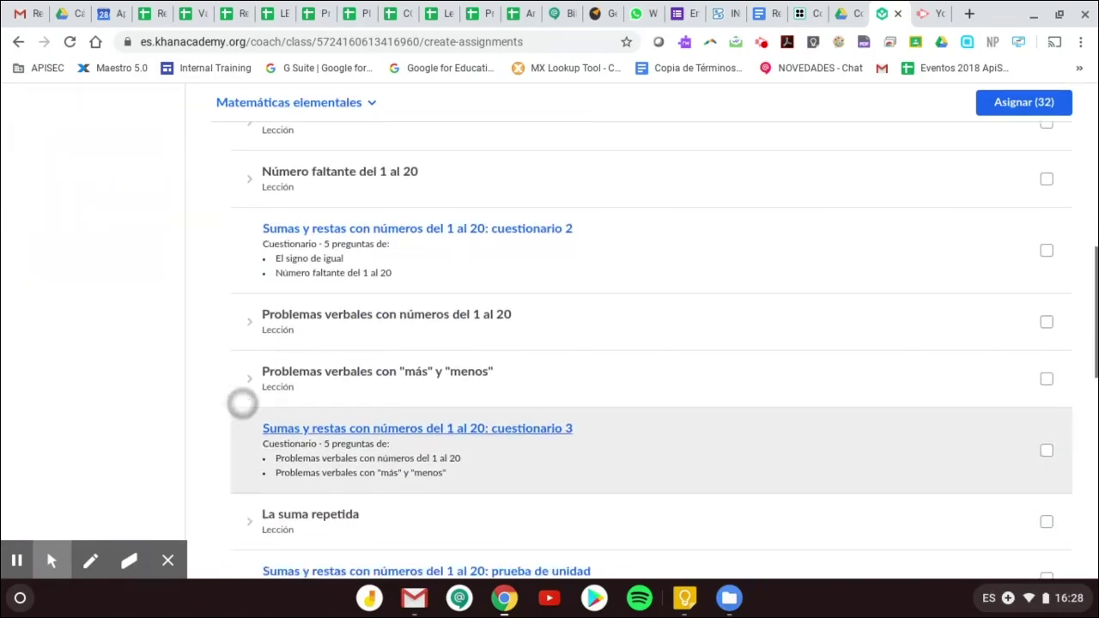
left_click(231, 458)
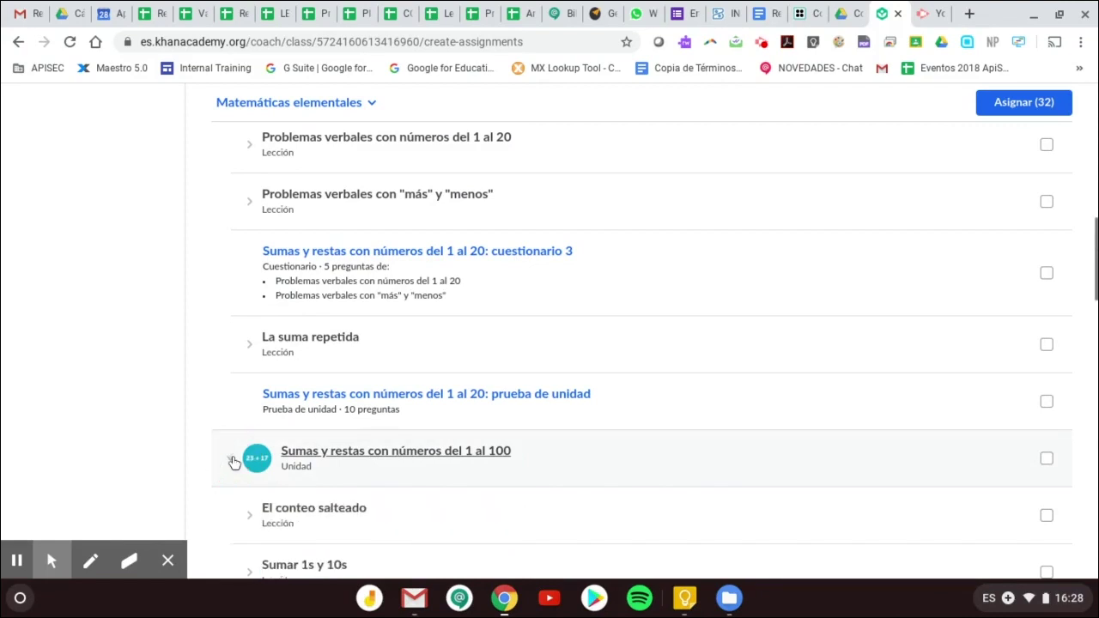
left_click(1047, 573)
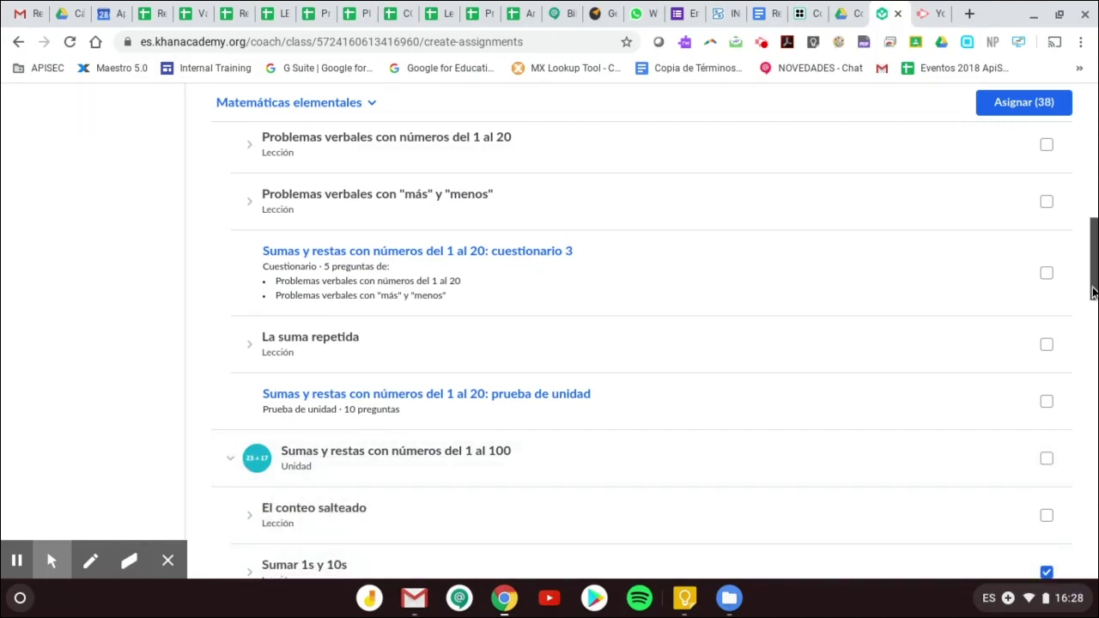
Step: Assign the selected content to all students with a different question set for each student, due abril 29 at 11:59 PM
left_click_drag(1092, 292, 1092, 168)
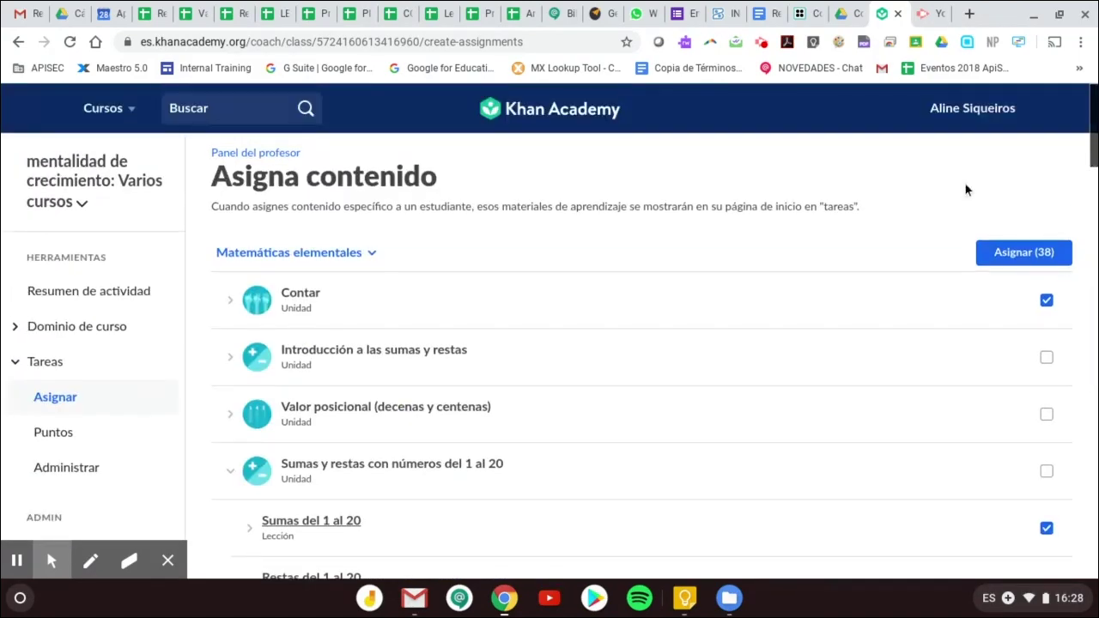
left_click(1014, 254)
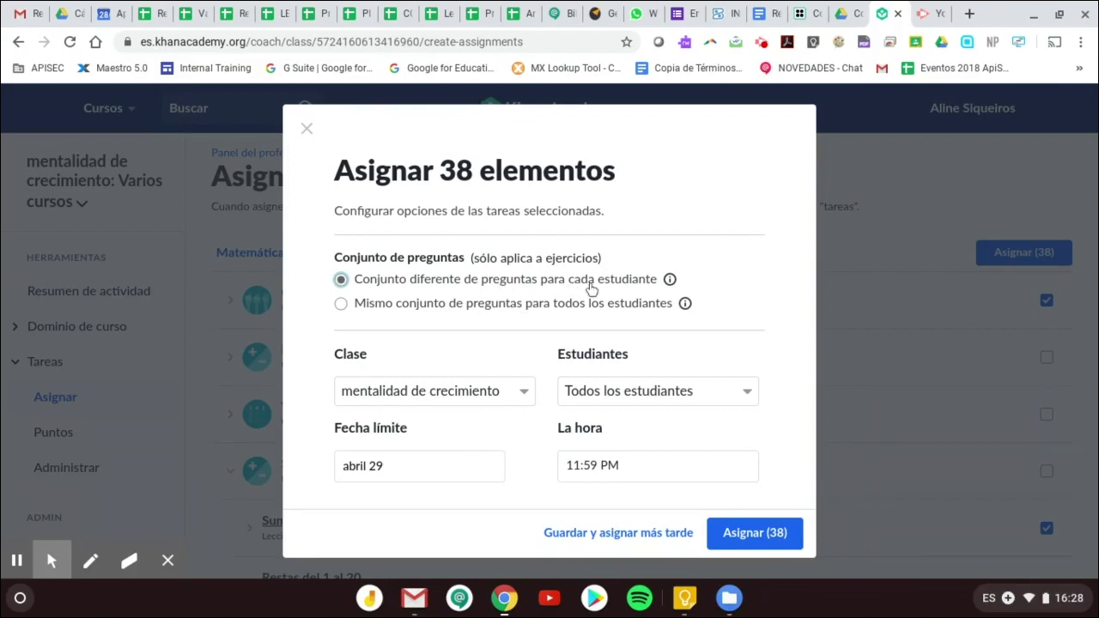
left_click(343, 286)
left_click(636, 397)
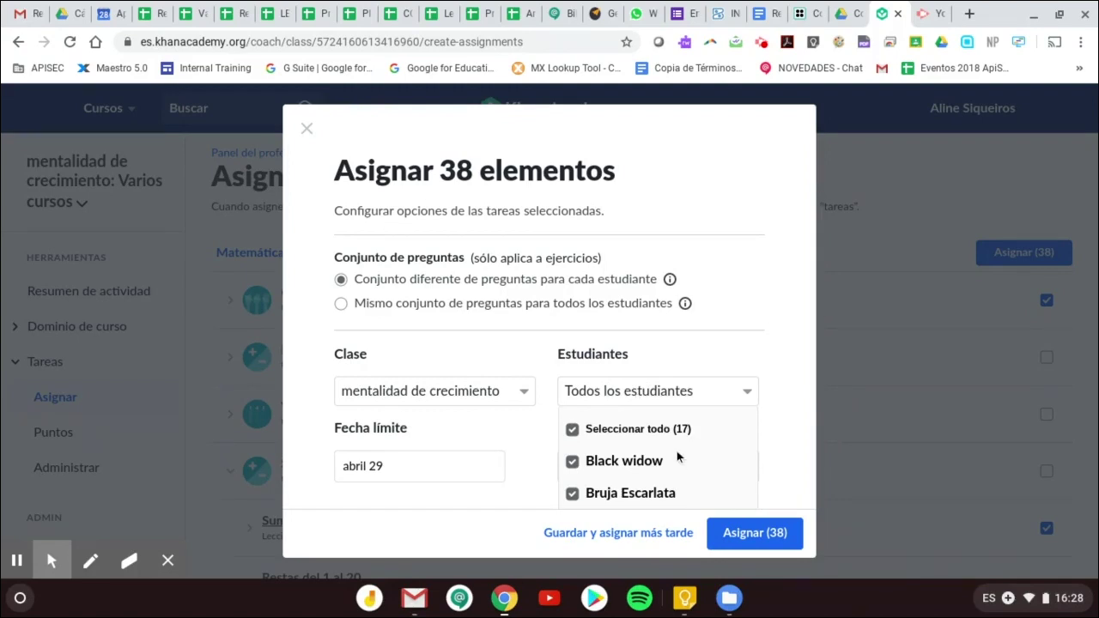
left_click(529, 356)
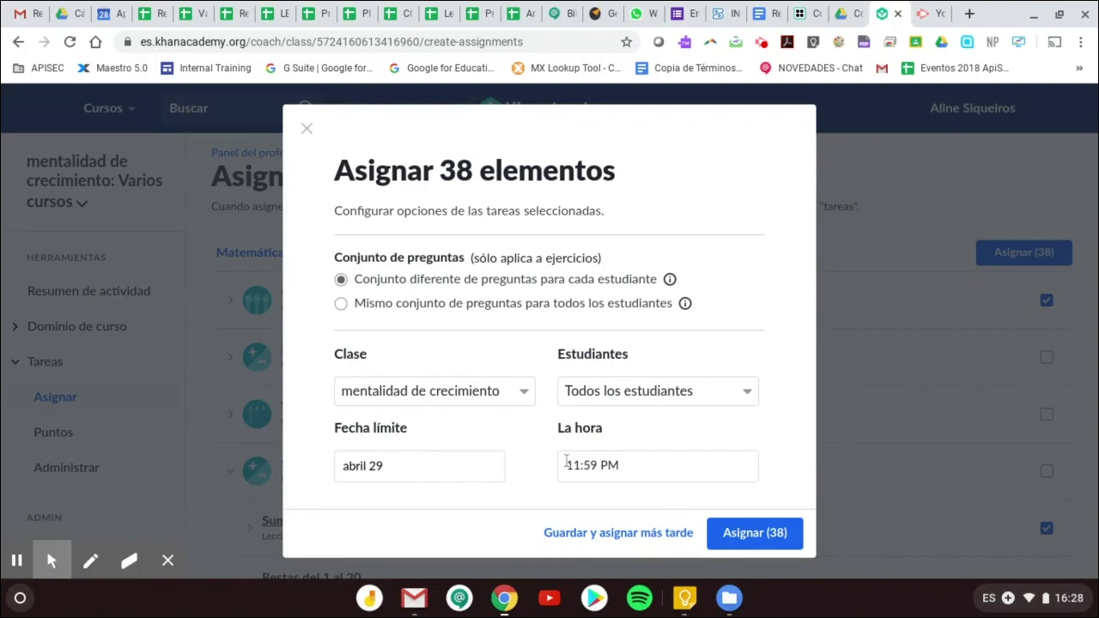
left_click(785, 534)
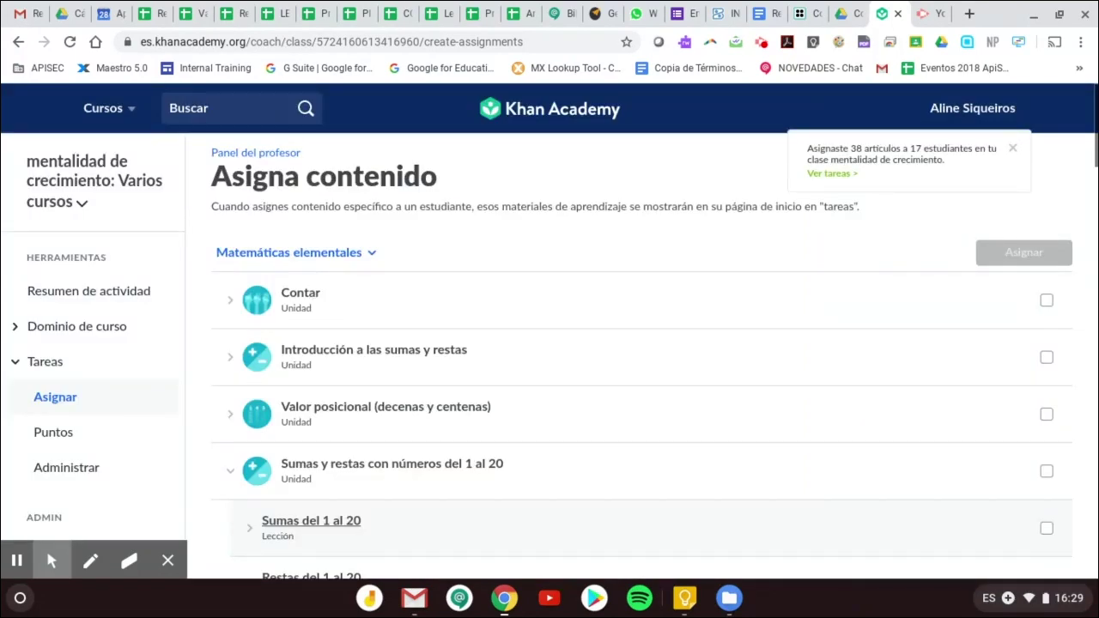
Step: View the class's list of active assignments and the students' assignment scores
left_click(832, 174)
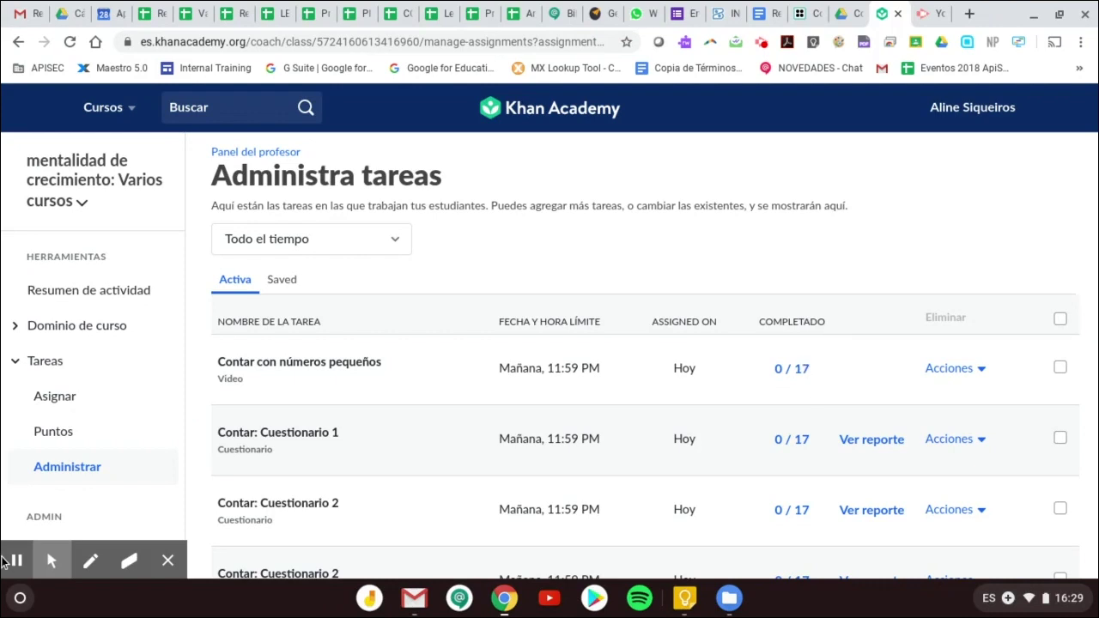
left_click(55, 434)
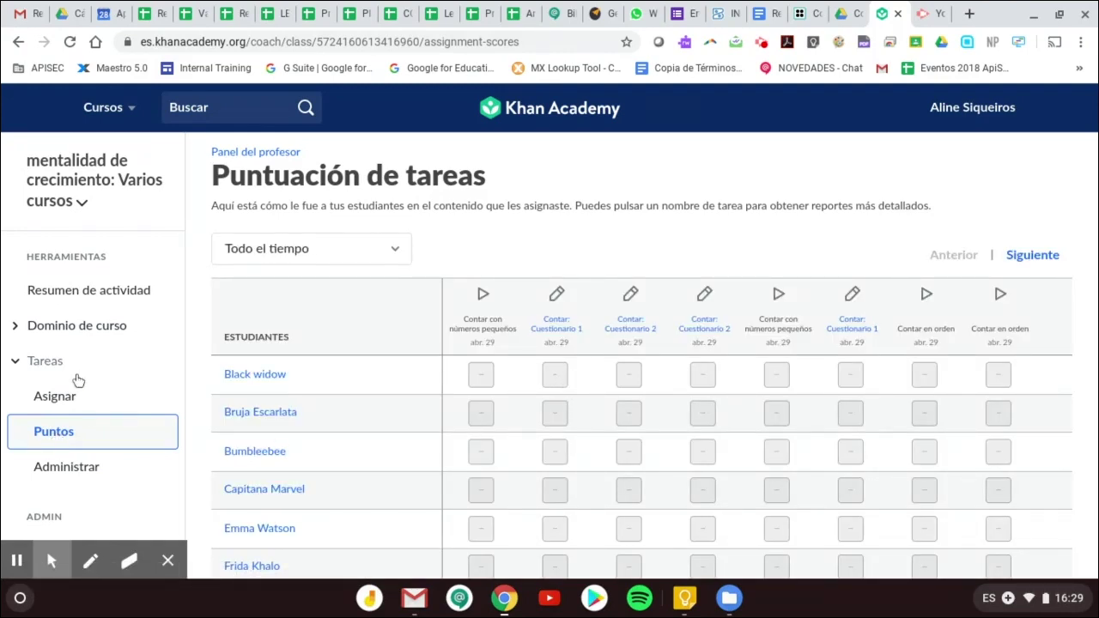
Step: Examine the class's course mastery progress for Matemáticas elementales and the course mastery placement page, dismissing its introduction
left_click(46, 329)
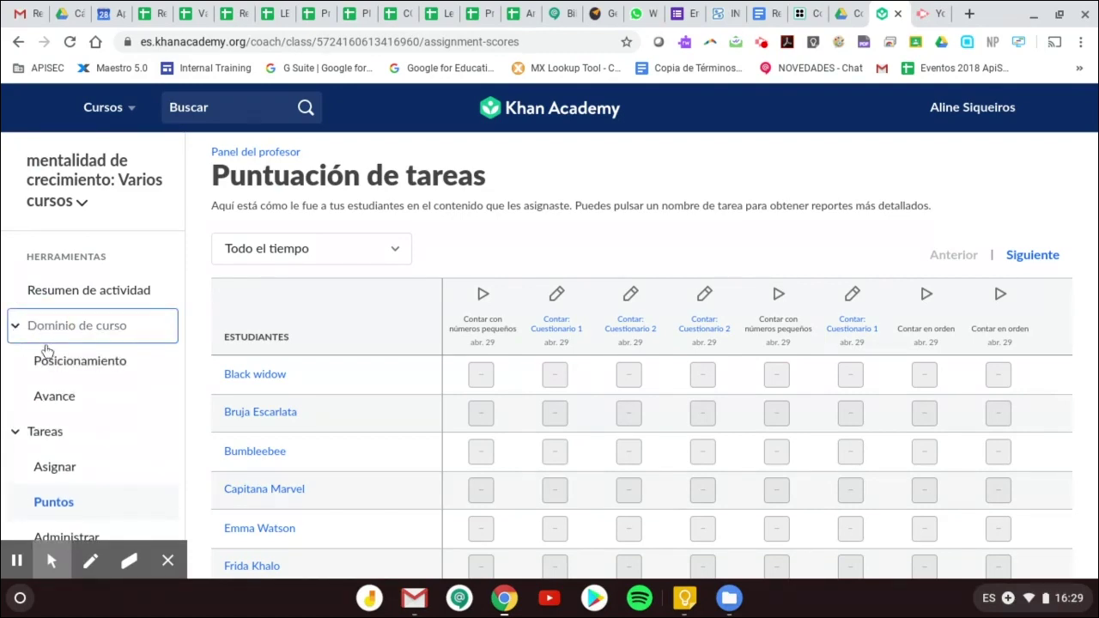
left_click(54, 396)
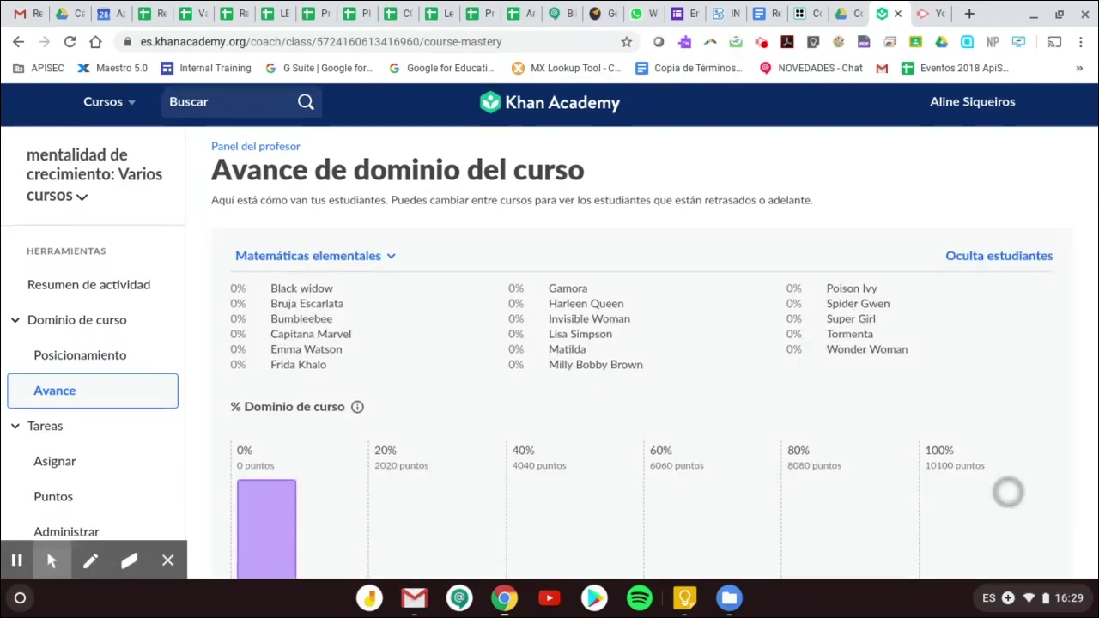
scroll(1031, 404, "down", 5)
scroll(1031, 403, "up", 3)
scroll(1031, 403, "up", 5)
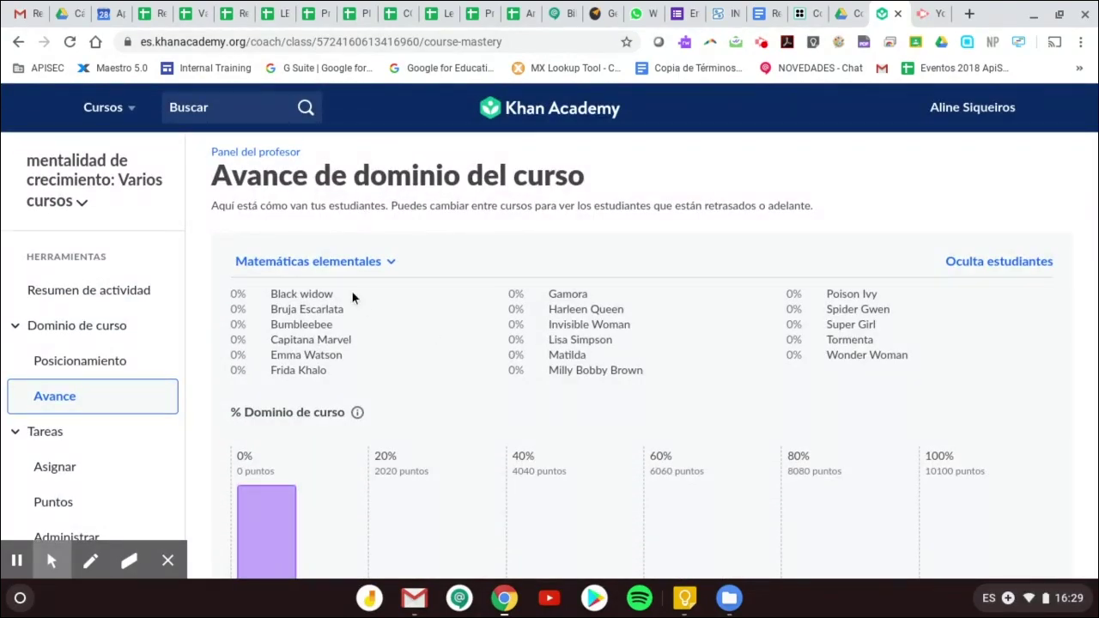
left_click(98, 361)
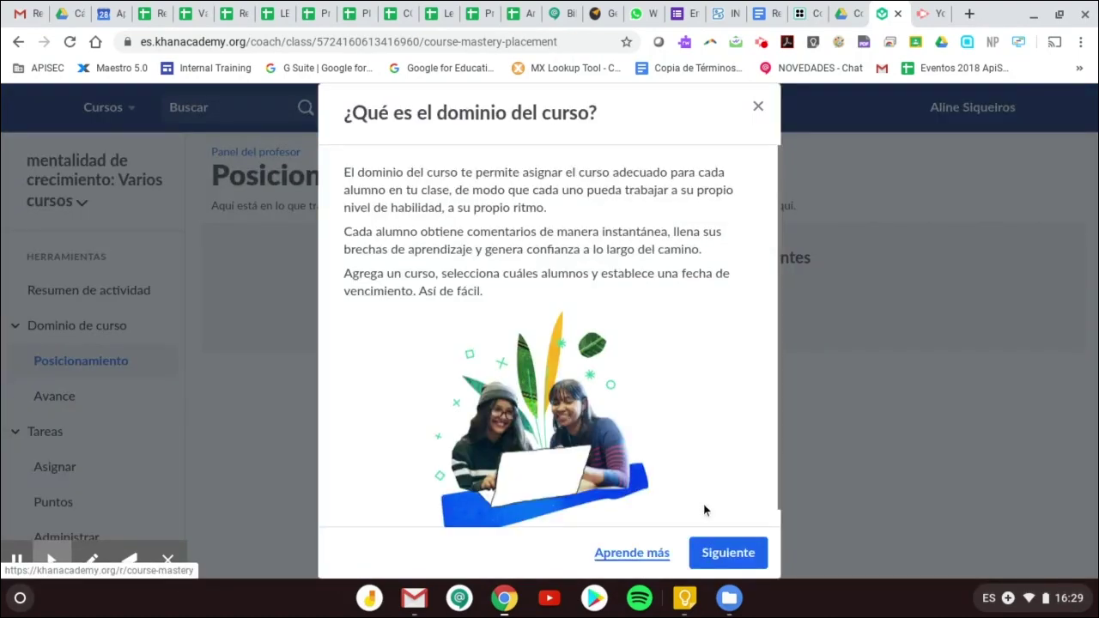
left_click(758, 106)
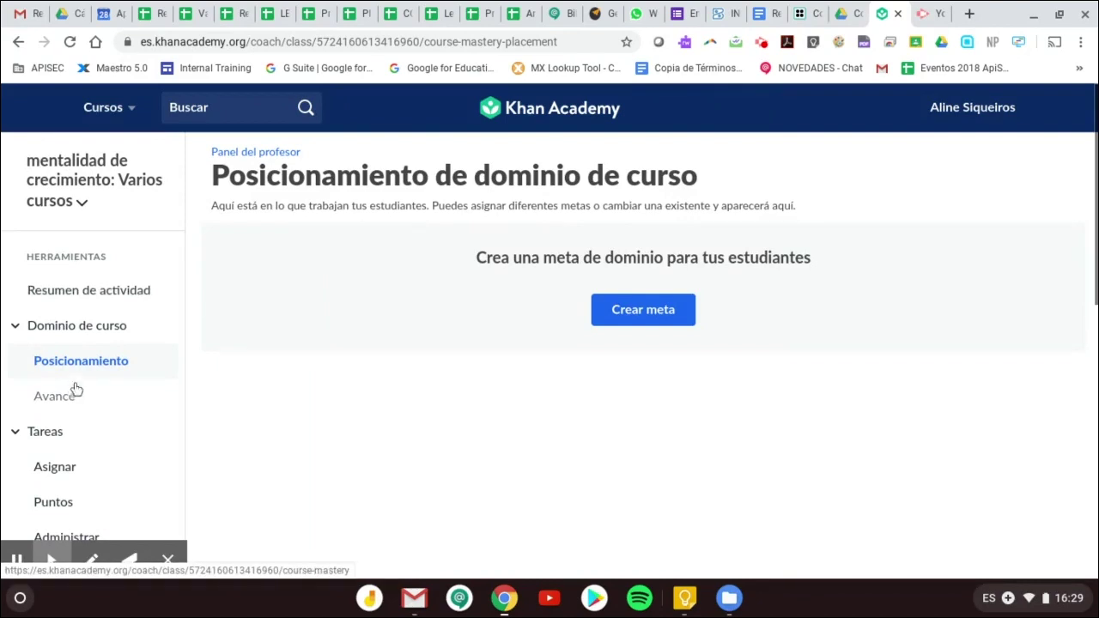
Step: Review the students' activity summary for the last 7 days and collapse the course mastery section
left_click(76, 290)
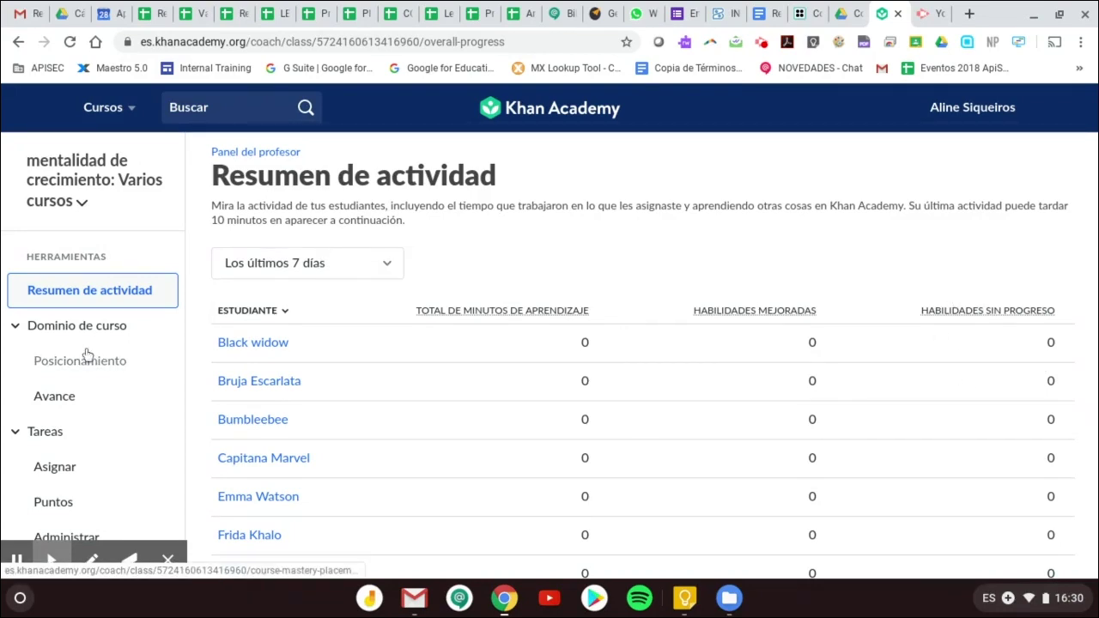
left_click(17, 331)
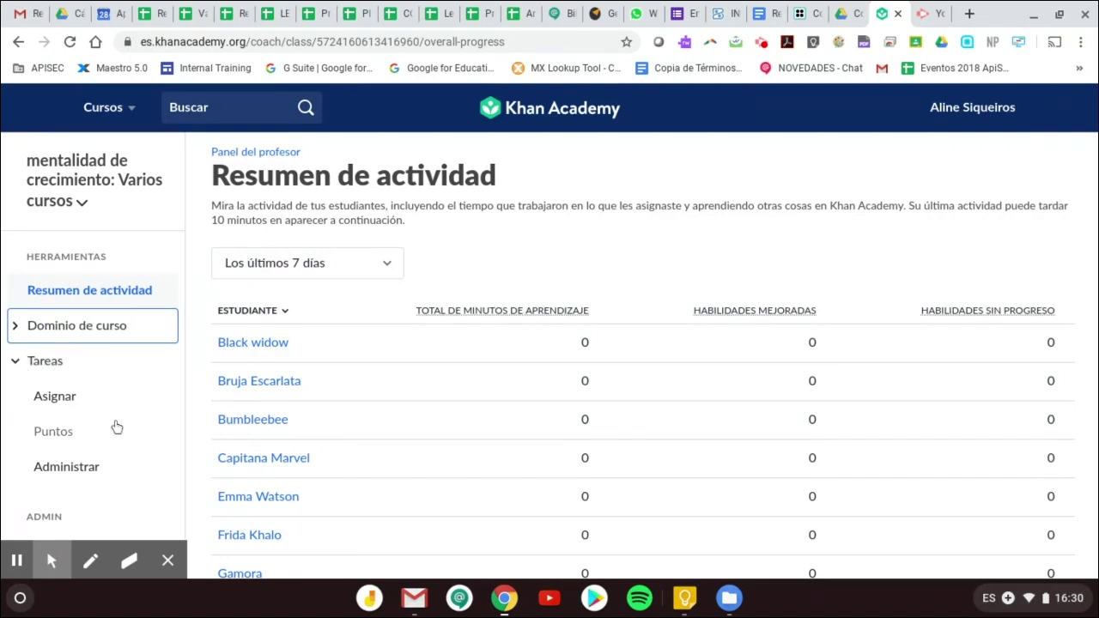
scroll(115, 427, "down", 3)
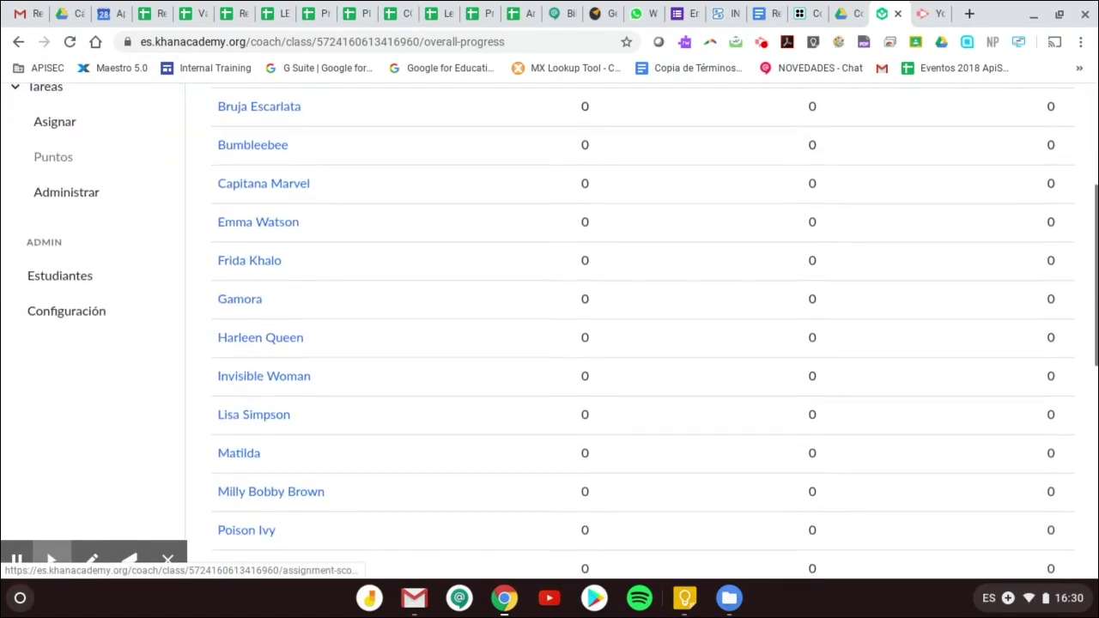
Step: Look through the class's list of students and their usernames
left_click(71, 281)
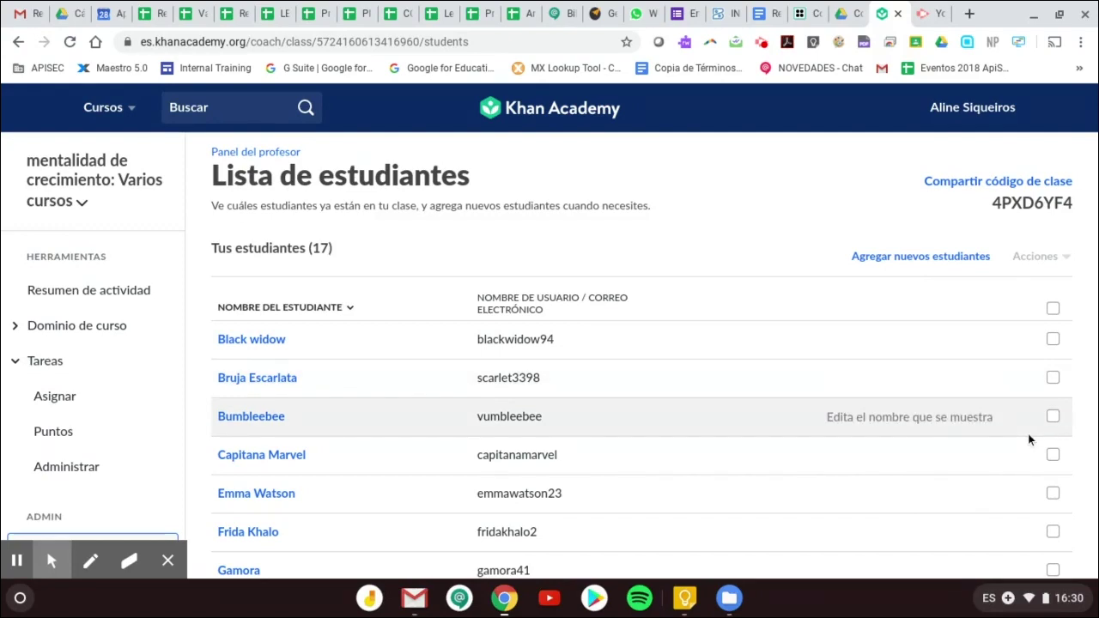
left_click(41, 452)
scroll(88, 443, "down", 5)
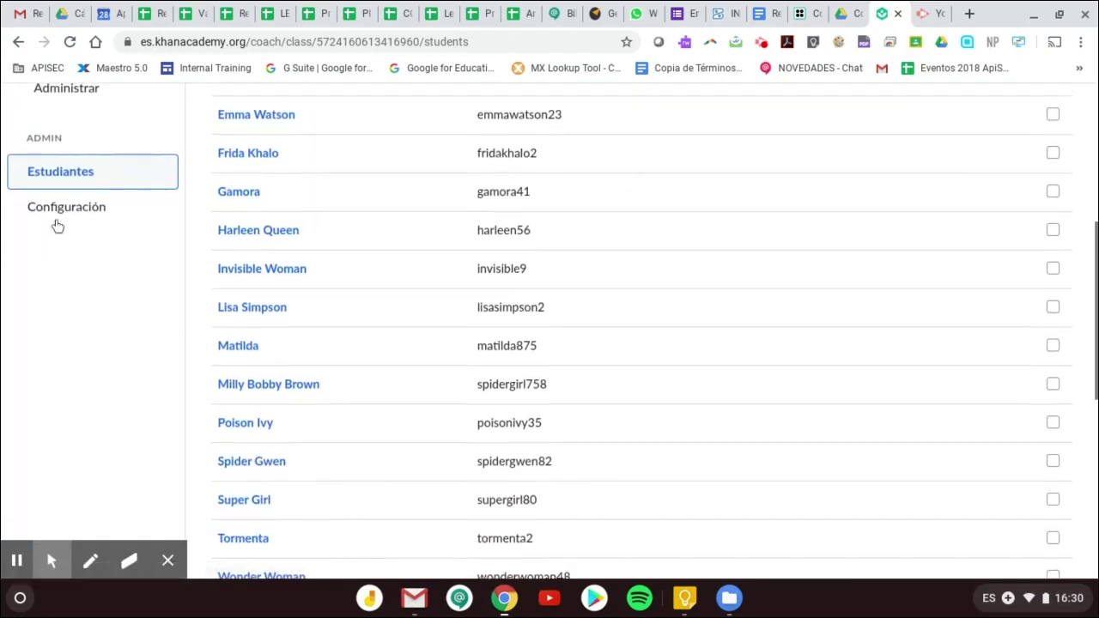
Step: Add the 1º Secundaria mathematics course to the class in its settings and save the course selection
left_click(57, 217)
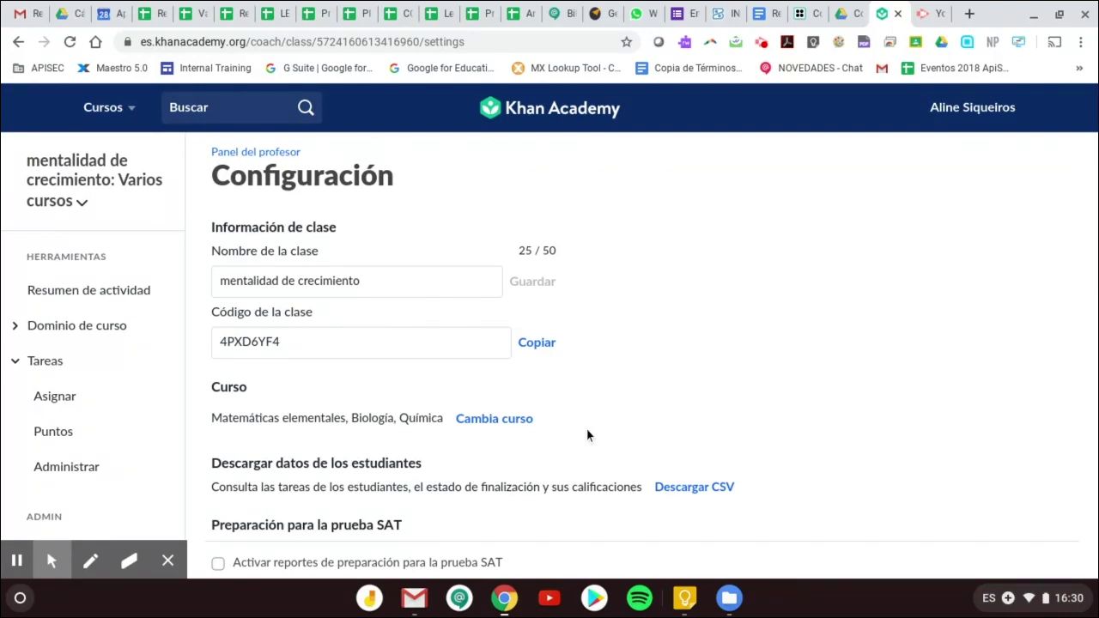
left_click(502, 421)
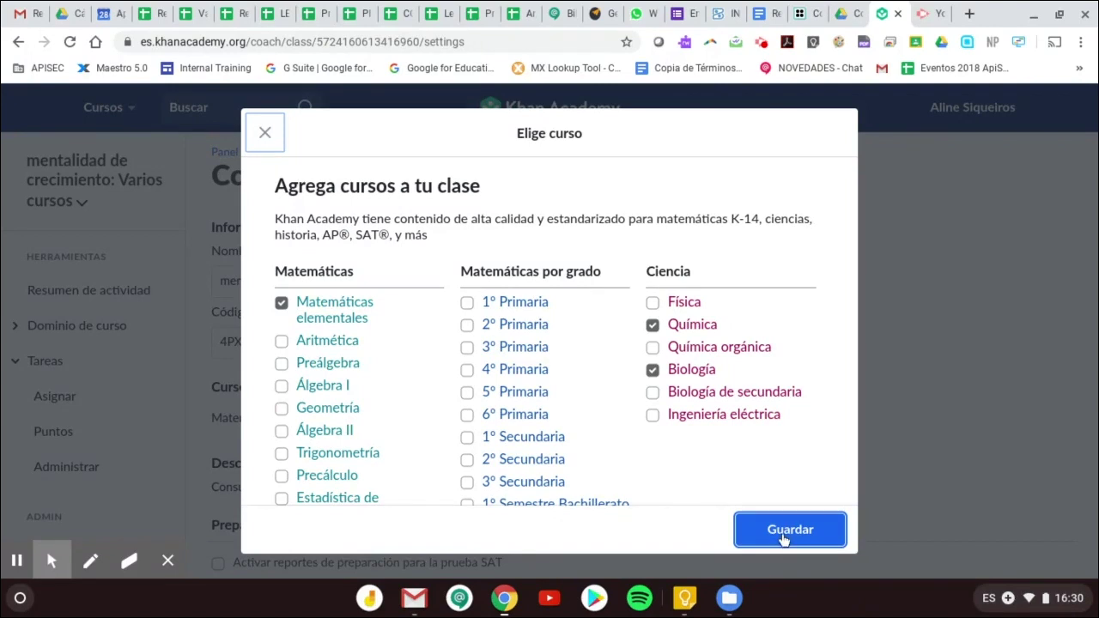
left_click(466, 440)
left_click(811, 529)
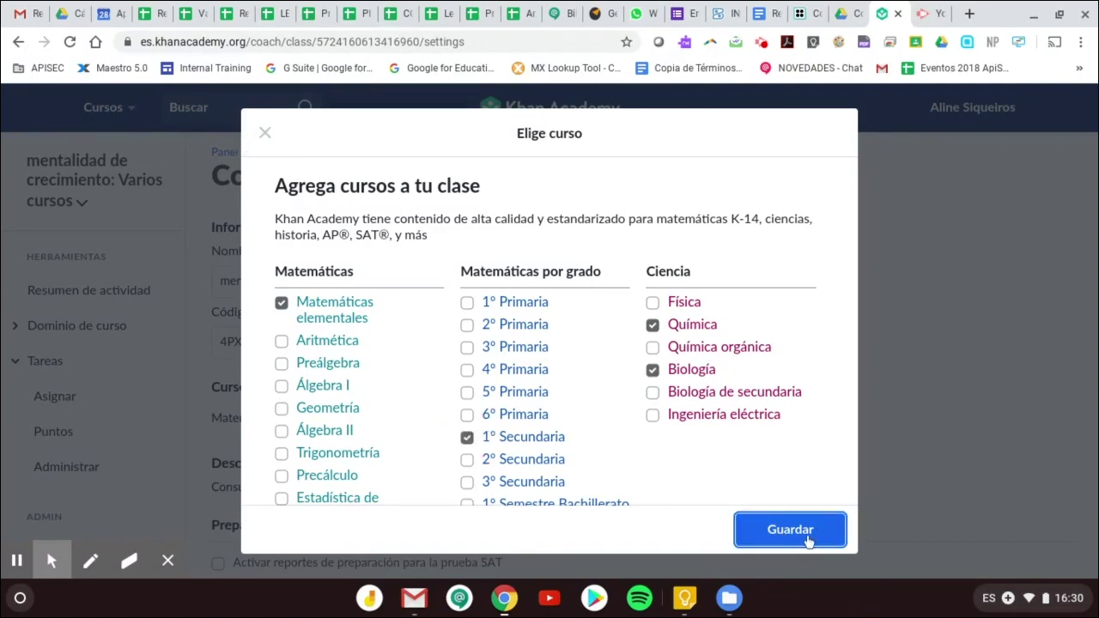